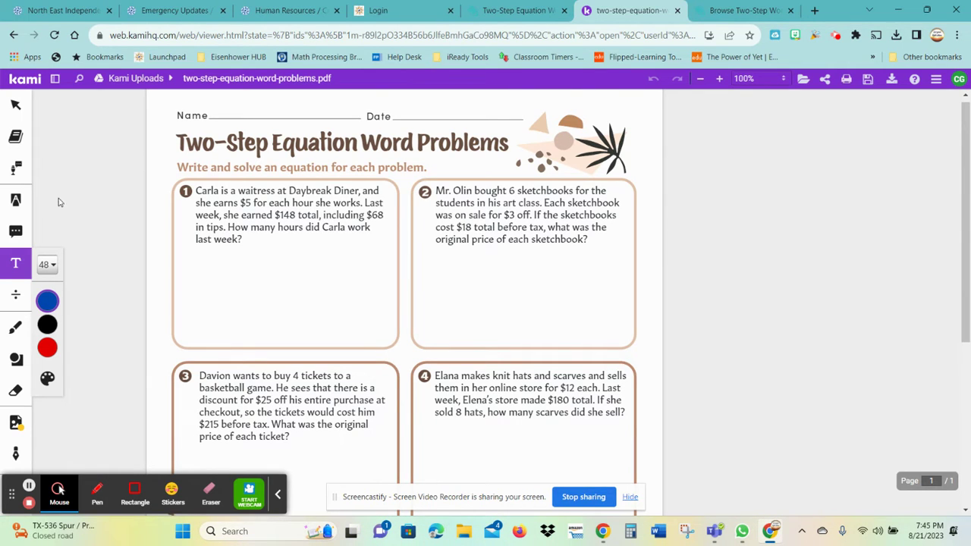
# With the freehand highlighter, mark 'earns $5 for each hour' yellow and 'earned $148 total' green
pyautogui.click(16, 203)
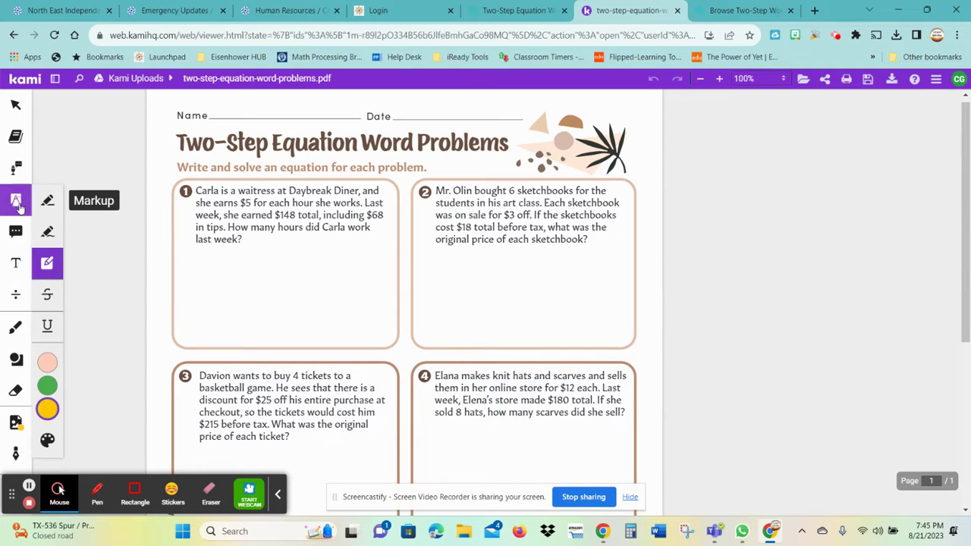
pyautogui.click(47, 233)
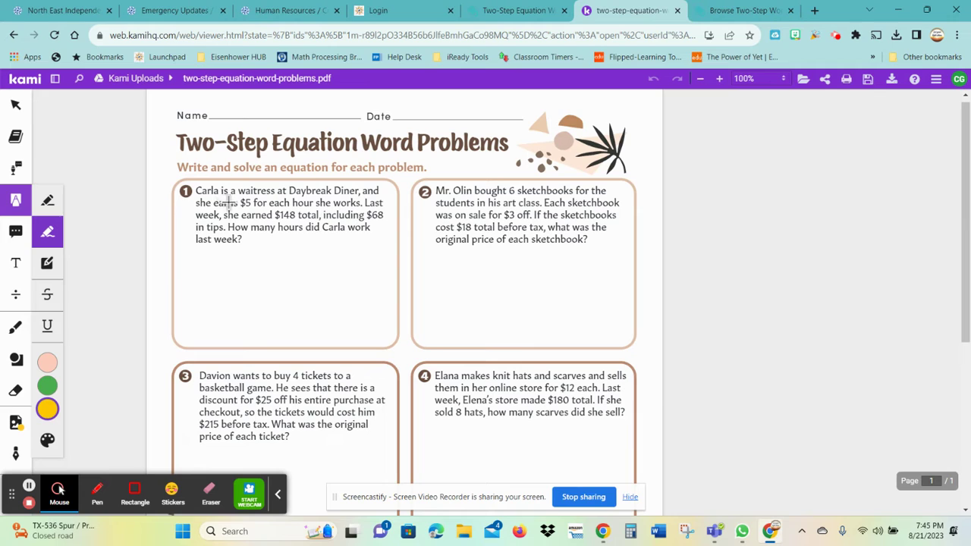
pyautogui.moveTo(211, 202); pyautogui.dragTo(312, 202)
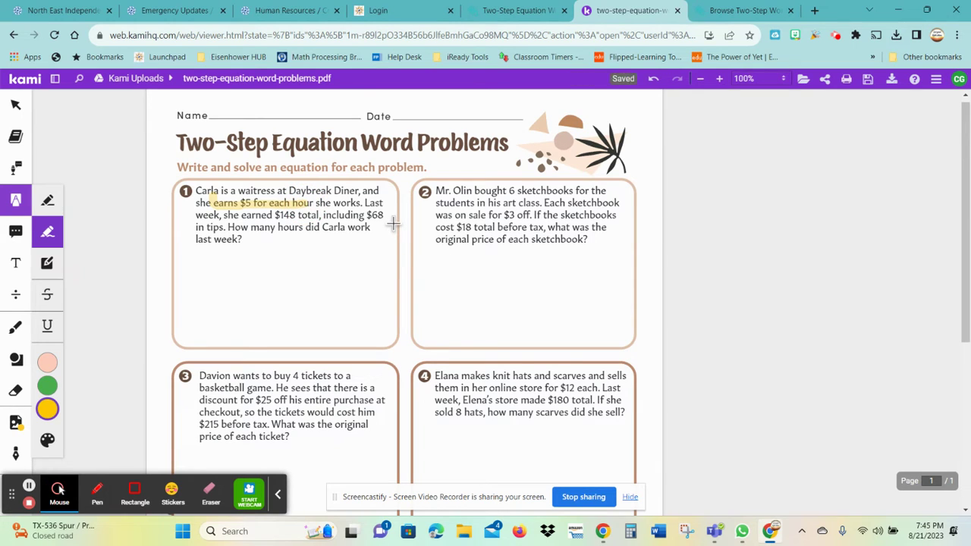
pyautogui.click(47, 386)
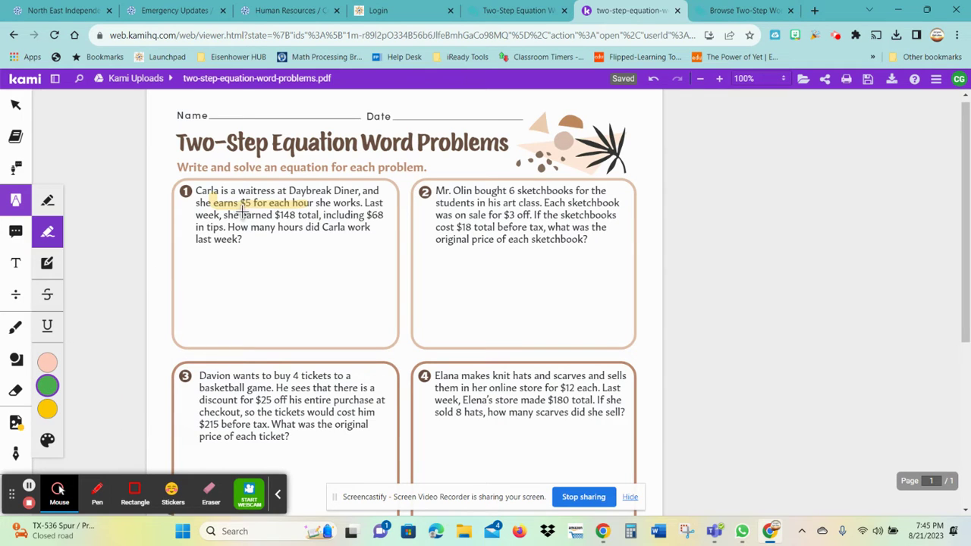
pyautogui.moveTo(241, 215); pyautogui.dragTo(323, 215)
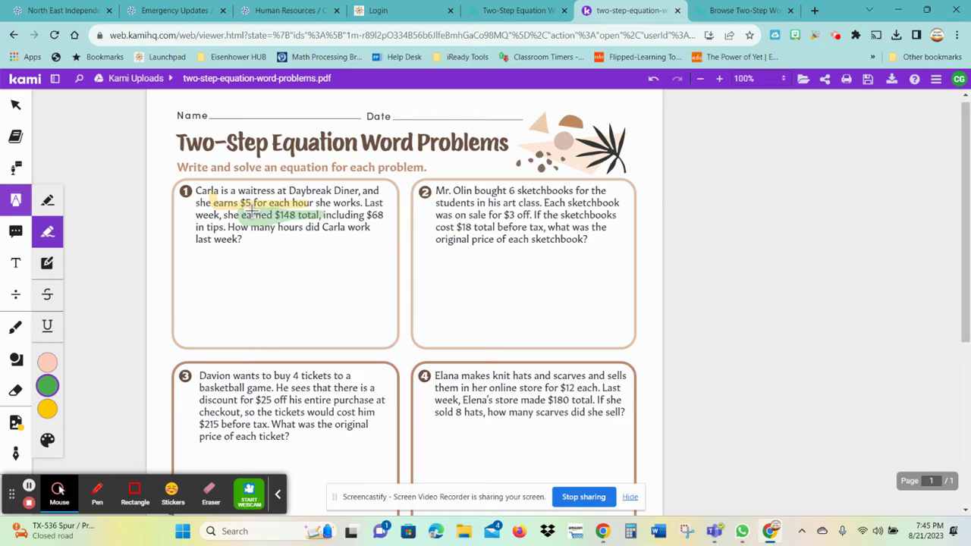
# Highlight 'including $68' in blue
pyautogui.click(47, 386)
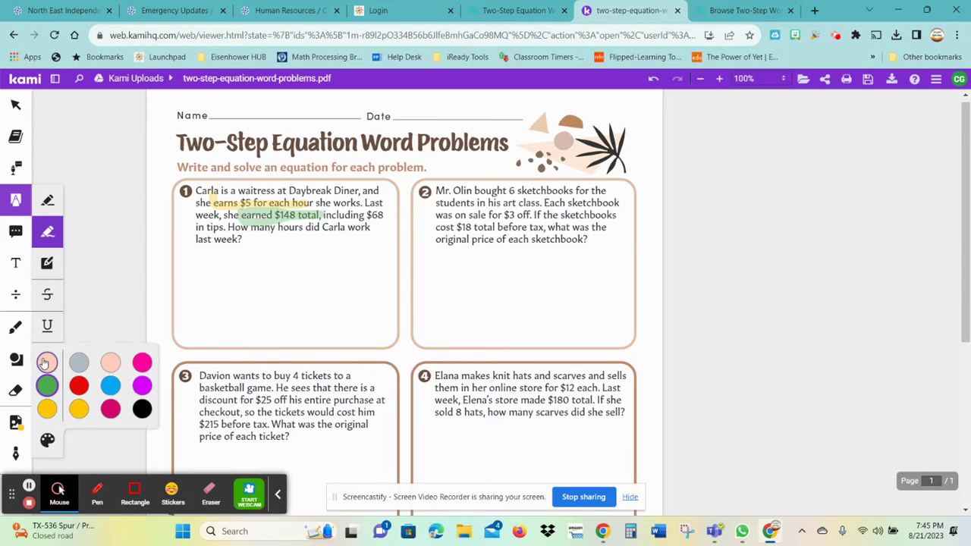
pyautogui.click(110, 385)
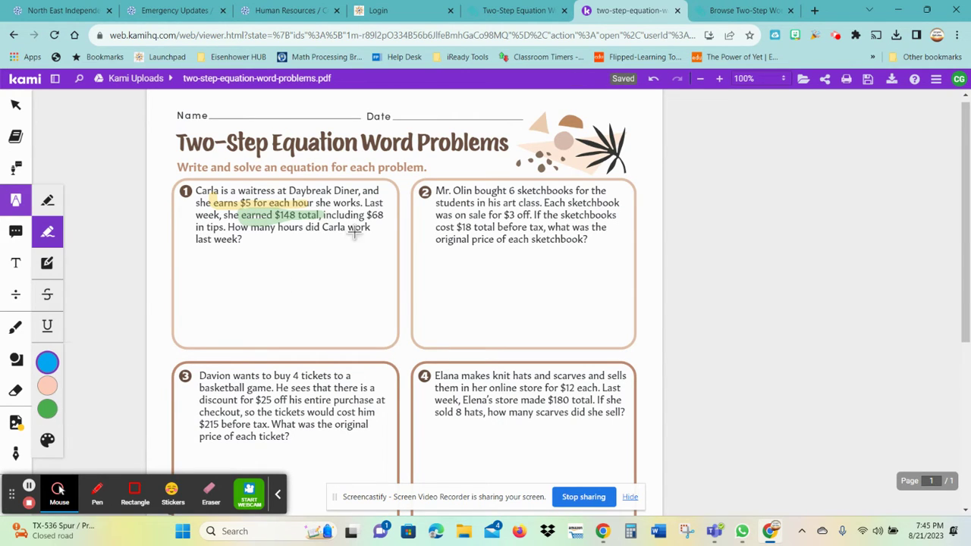
pyautogui.click(321, 206)
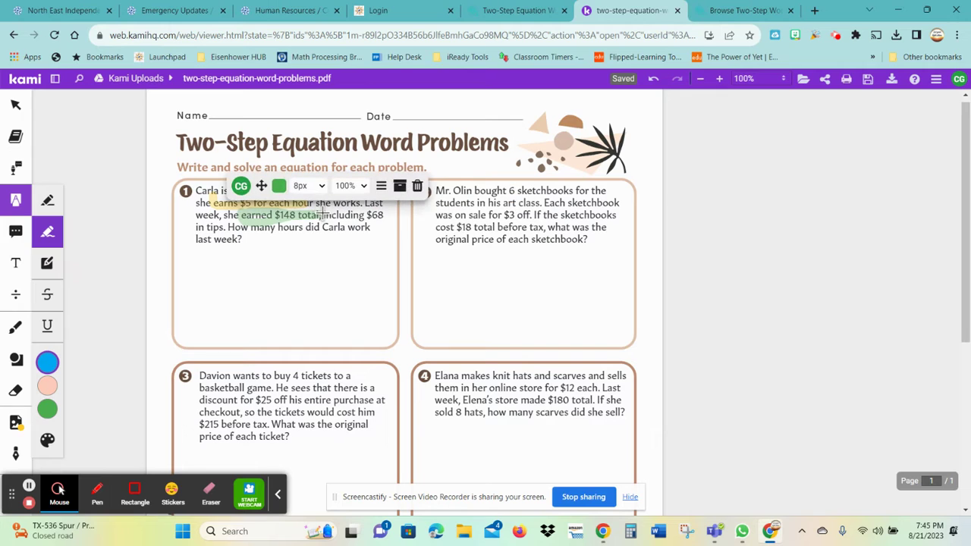
pyautogui.moveTo(320, 215); pyautogui.dragTo(385, 216)
pyautogui.click(342, 215)
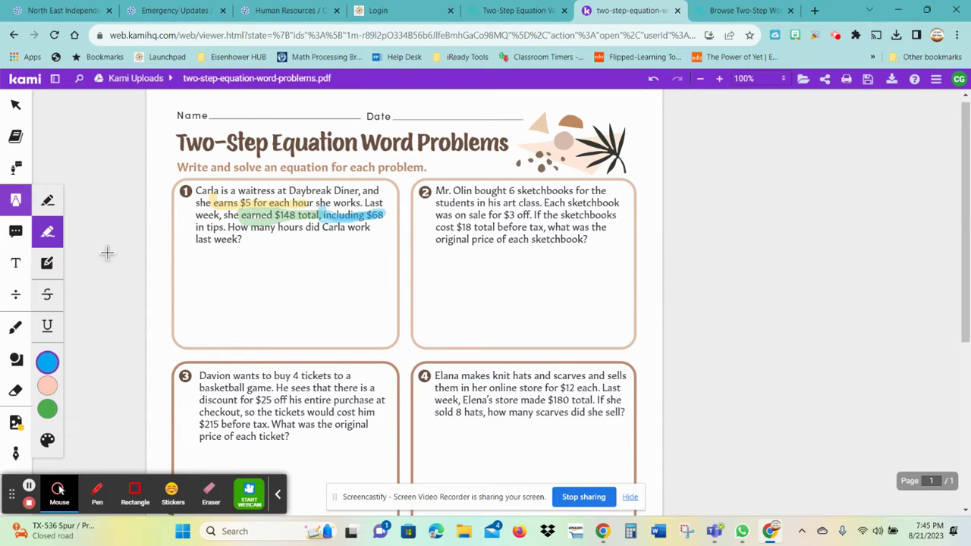
# Leave highlighting for the Select tool, then pick the Text Box tool from the left toolbar
pyautogui.click(17, 107)
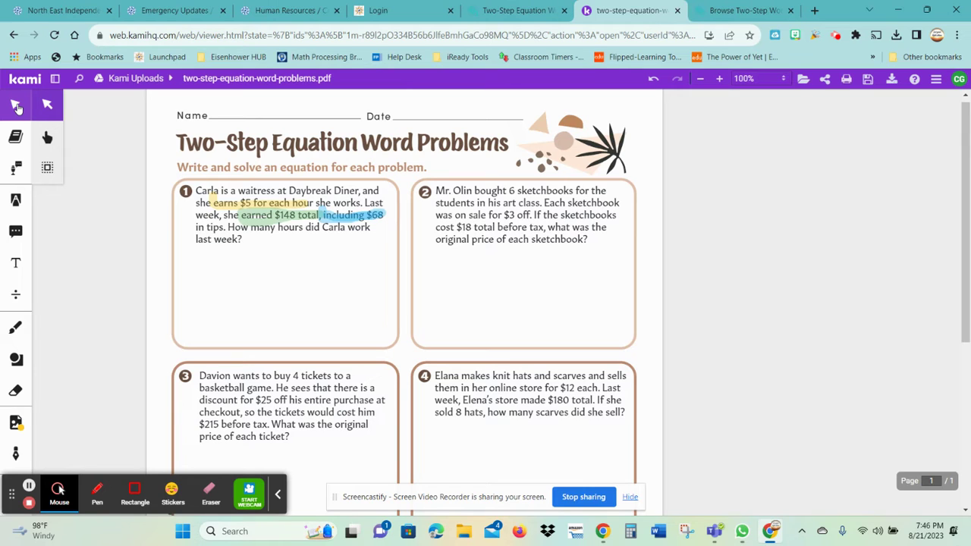
pyautogui.click(16, 108)
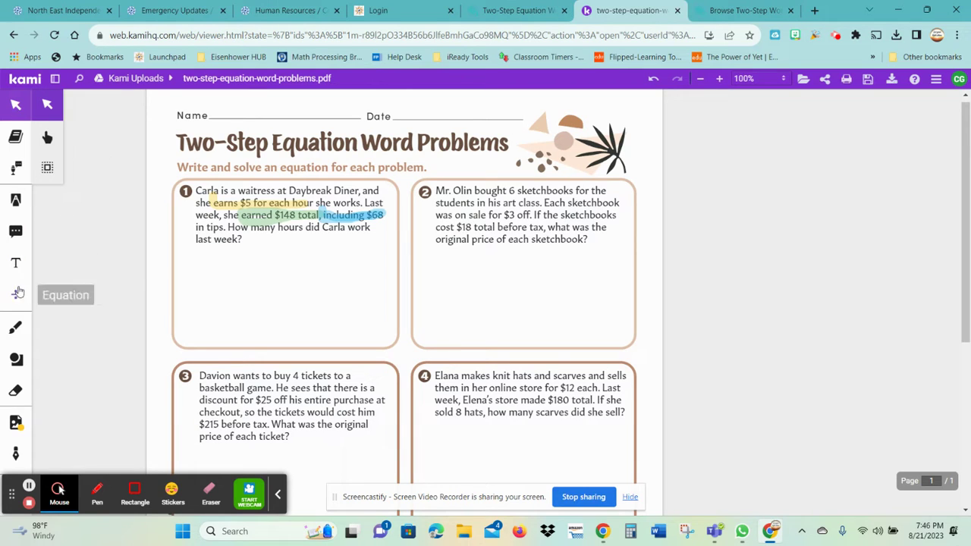
pyautogui.click(17, 266)
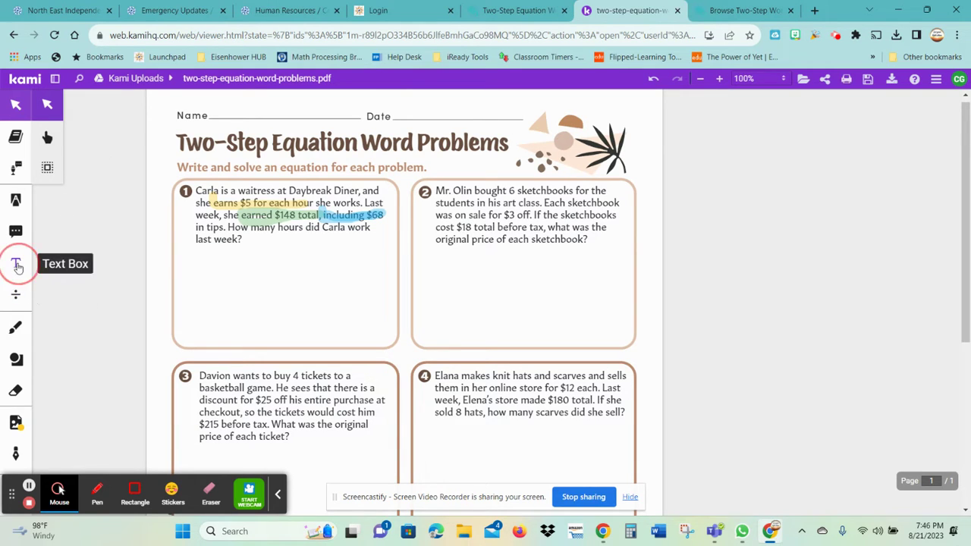
pyautogui.click(191, 265)
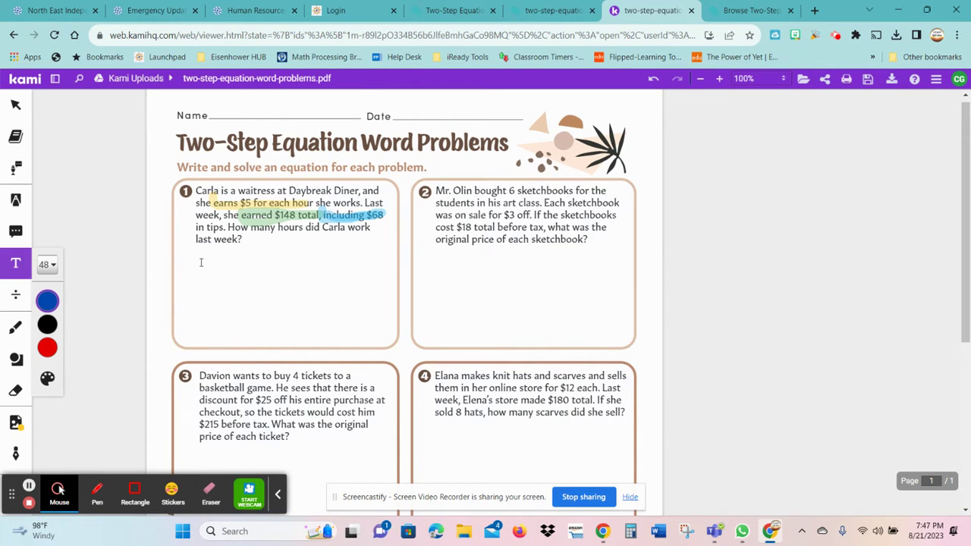
# Place a 24px text box under problem 1 and enter '5x + 68 =148'
pyautogui.click(201, 263)
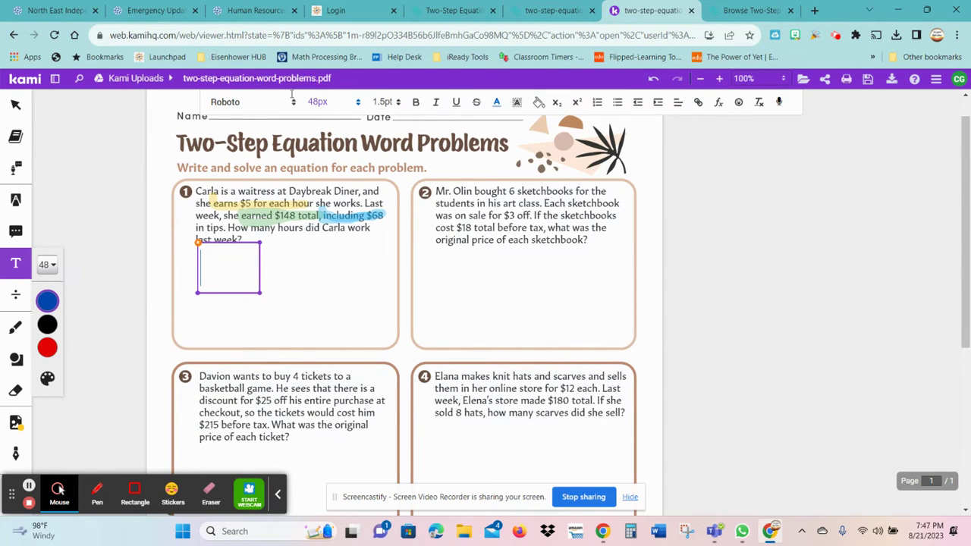
pyautogui.click(357, 103)
pyautogui.click(353, 103)
pyautogui.click(358, 104)
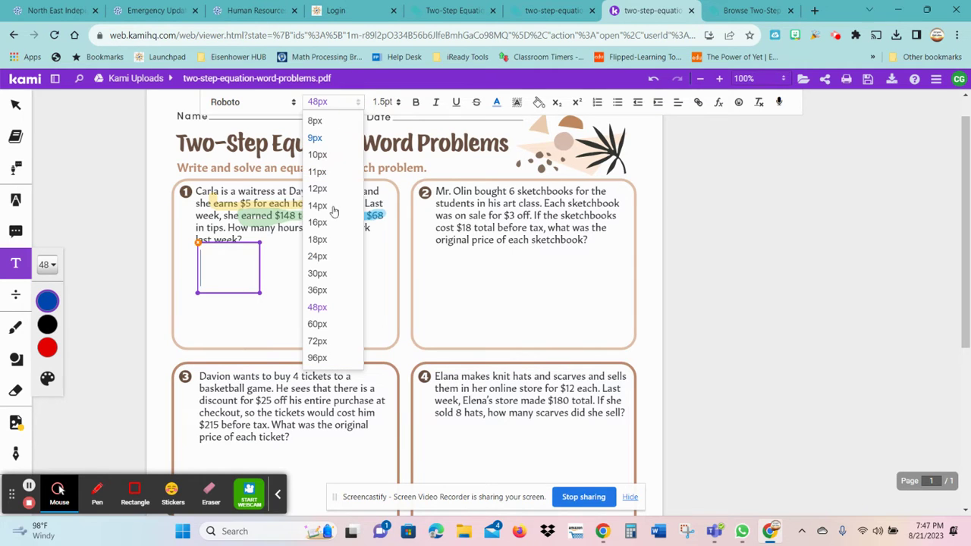
pyautogui.click(317, 256)
pyautogui.click(234, 260)
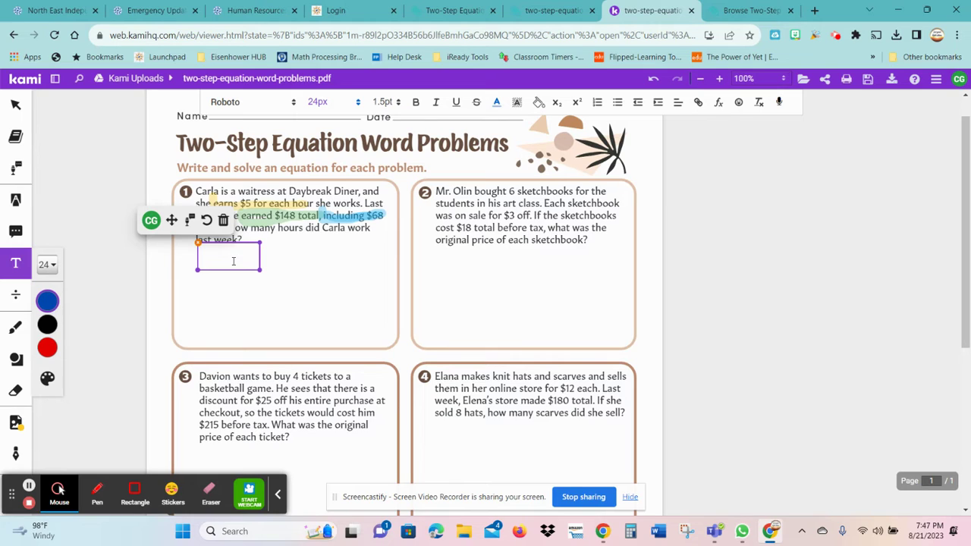
pyautogui.write('5x')
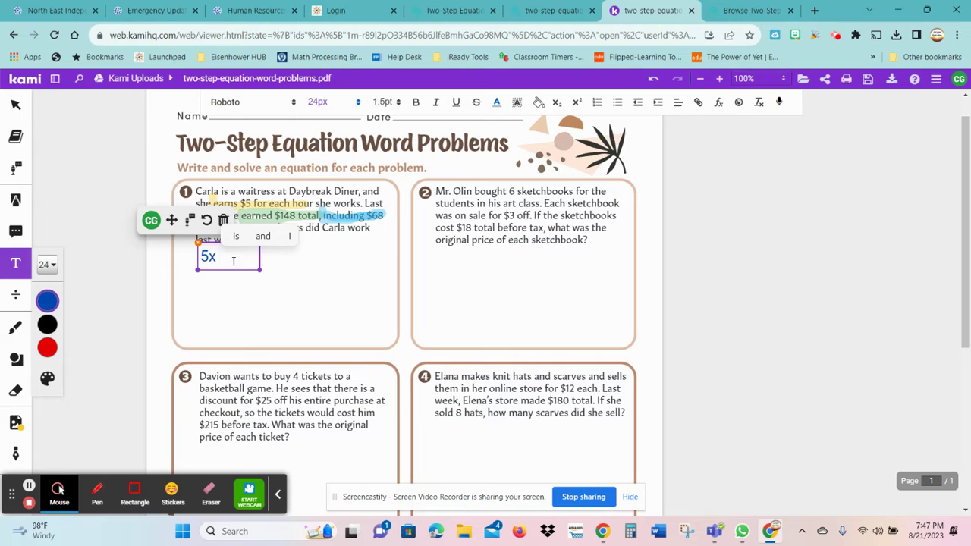
pyautogui.write(' +')
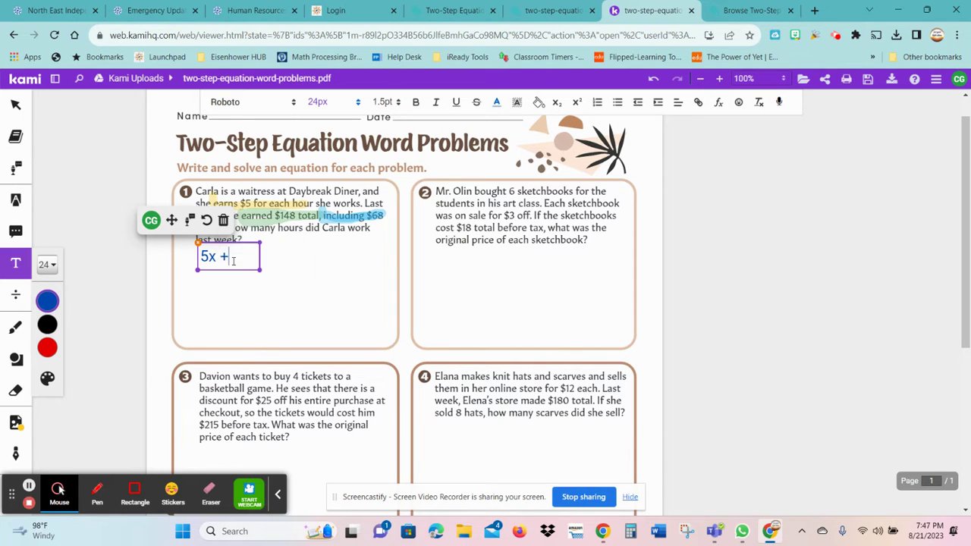
pyautogui.write(' 68 ')
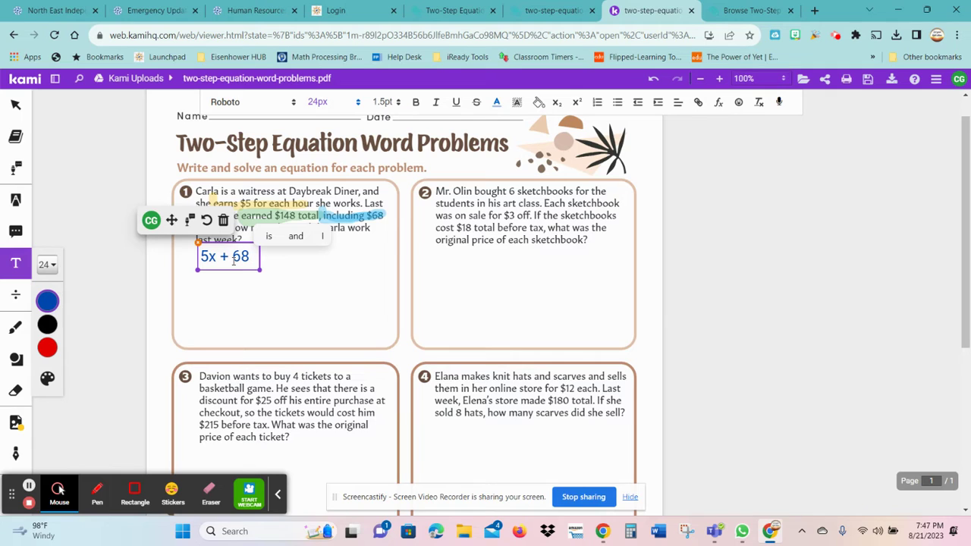
pyautogui.write('=')
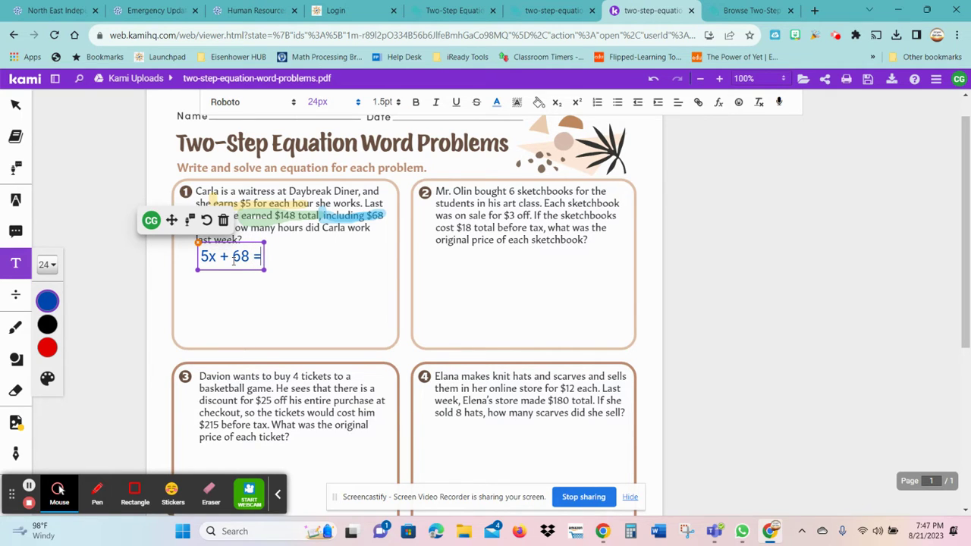
pyautogui.write('148')
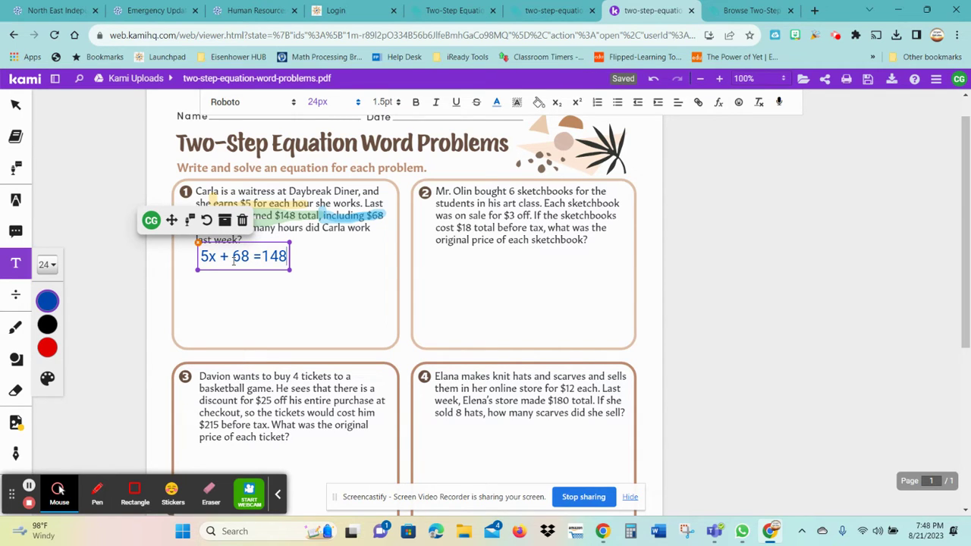
# Add a line below the equation with -68 under each side
pyautogui.click(287, 257)
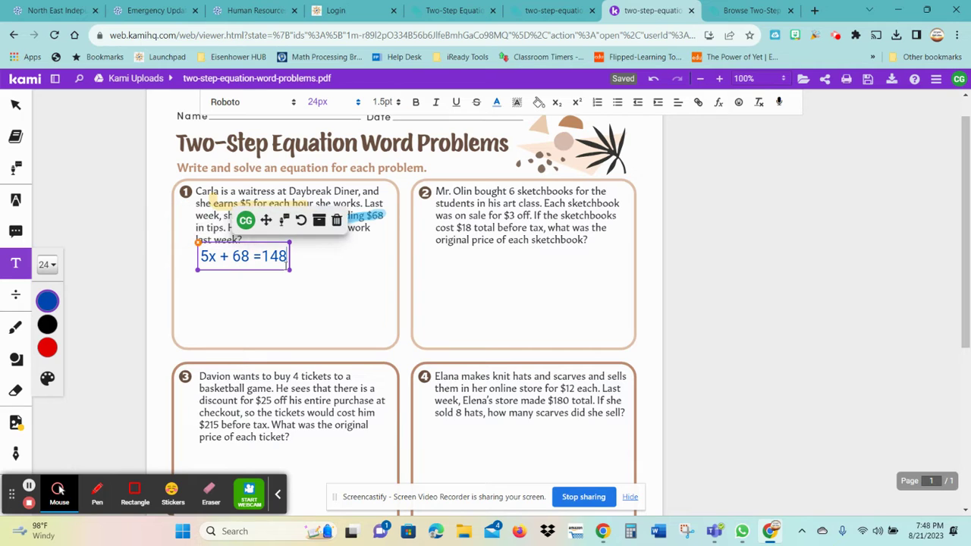
pyautogui.press('Return')
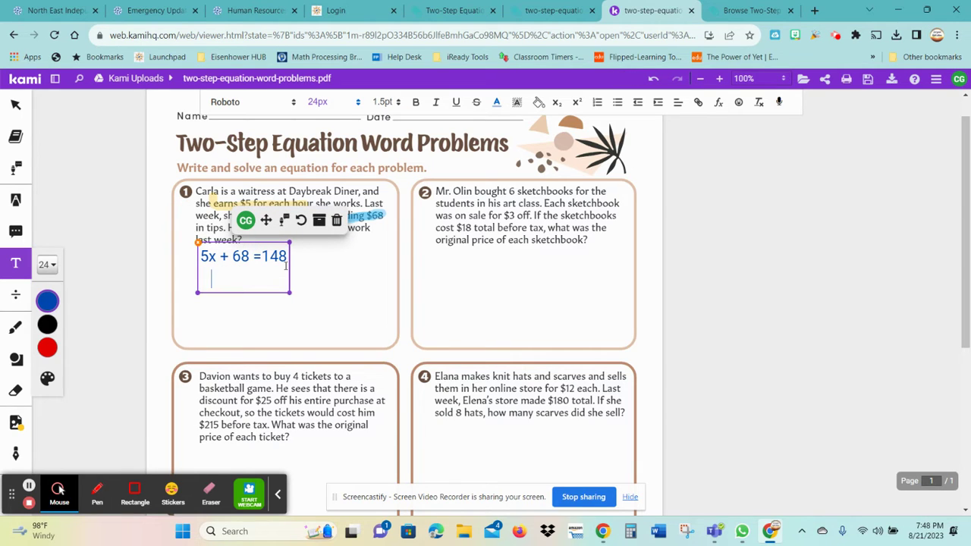
pyautogui.write('-68')
pyautogui.press('Left')
pyautogui.press('Left')
pyautogui.press('Left')
pyautogui.press('BackSpace')
pyautogui.click(278, 276)
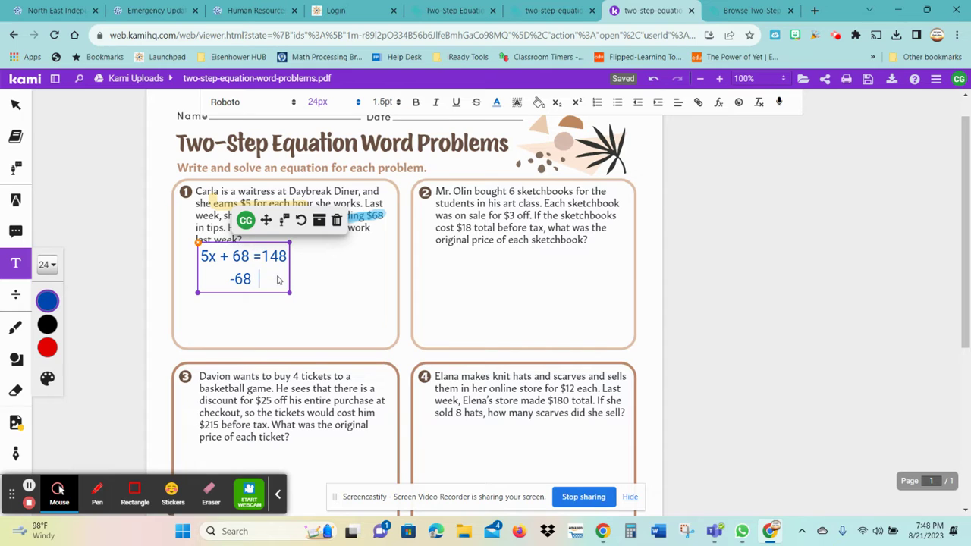
pyautogui.write('-68')
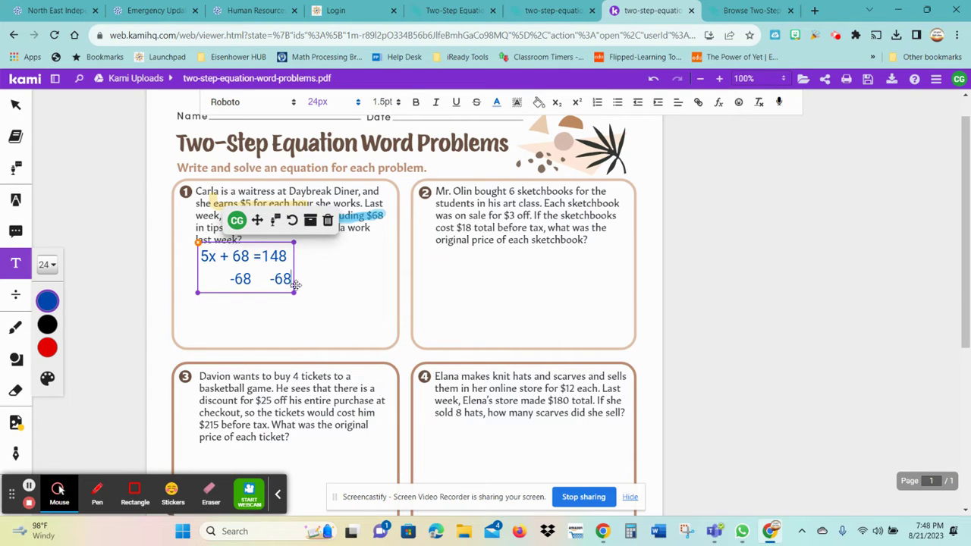
# Underline the right-hand -68 and begin the next line with 5x
pyautogui.moveTo(268, 279); pyautogui.dragTo(292, 279)
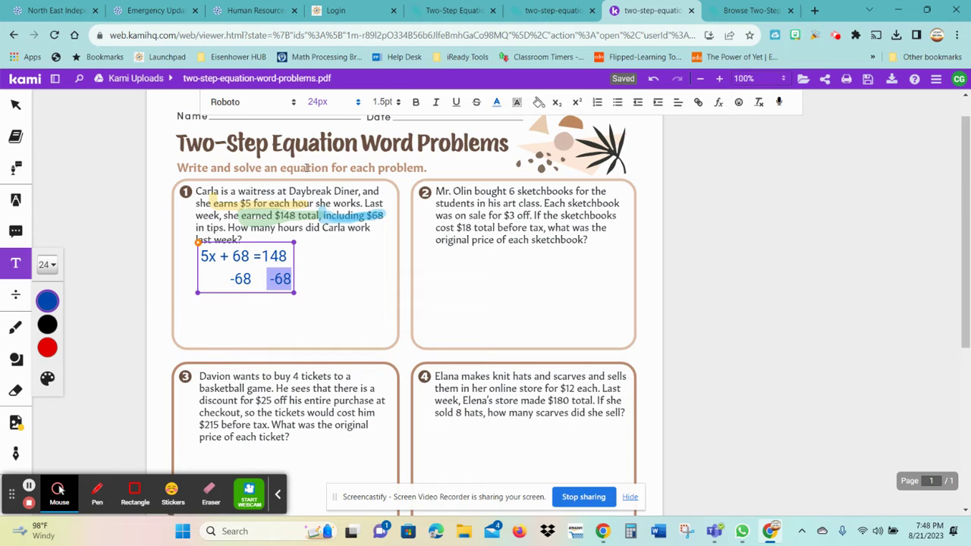
pyautogui.click(456, 102)
pyautogui.hotkey('ctrl', 'u')
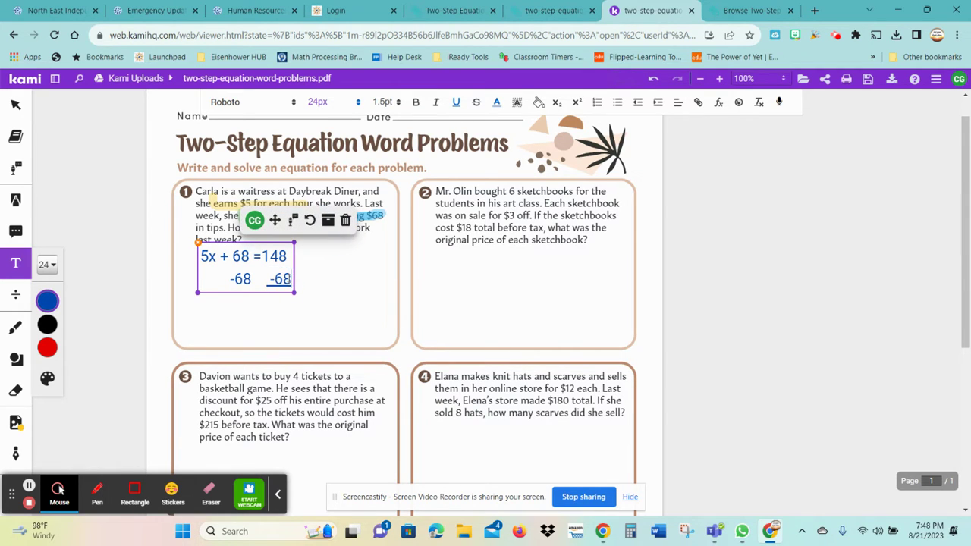
pyautogui.press('Return')
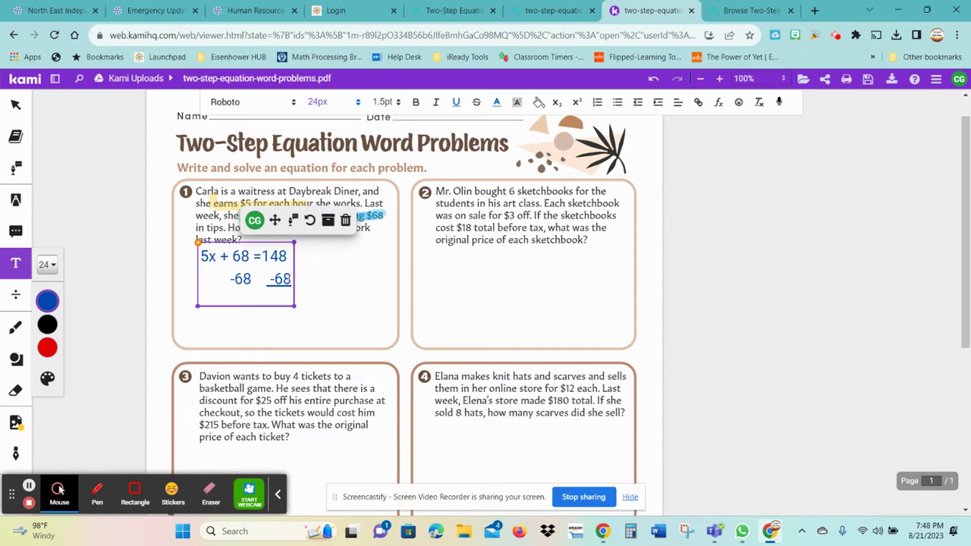
pyautogui.write('5x')
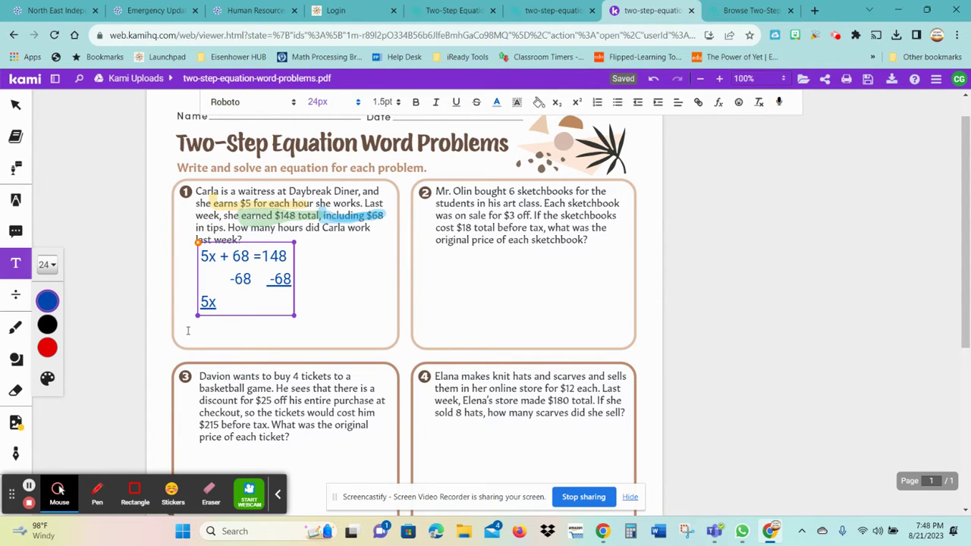
# Complete the line as '5x = 80' and start the next line with 5
pyautogui.write('=')
pyautogui.write('80')
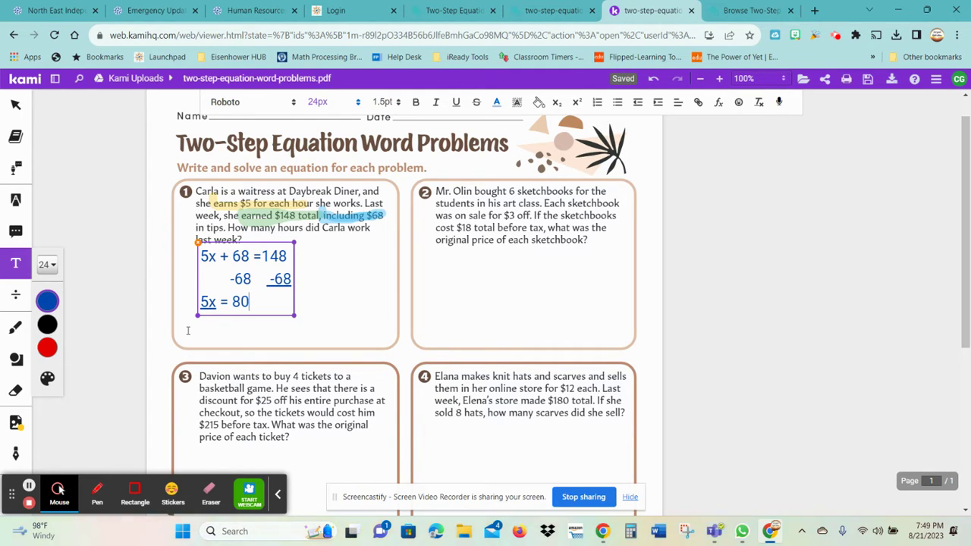
pyautogui.press('Return')
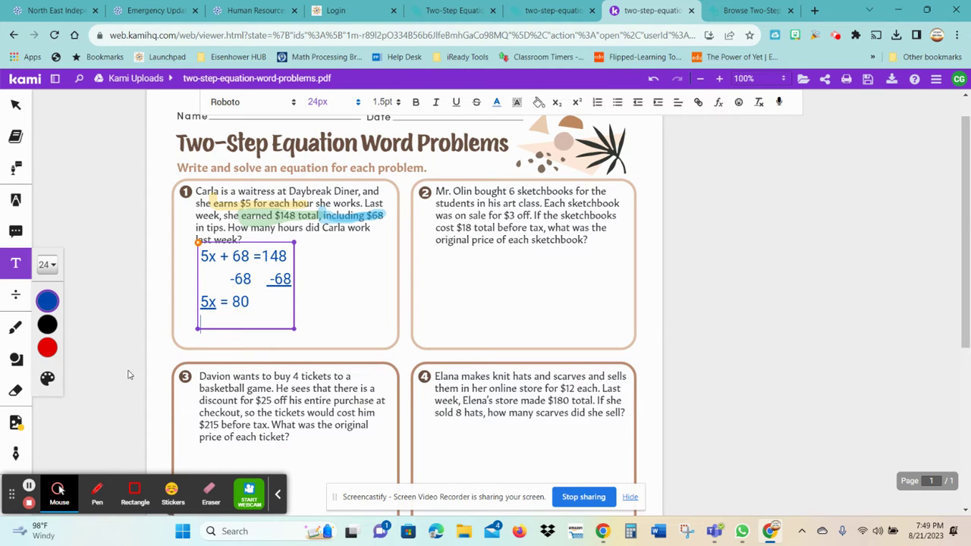
pyautogui.moveTo(222, 312)
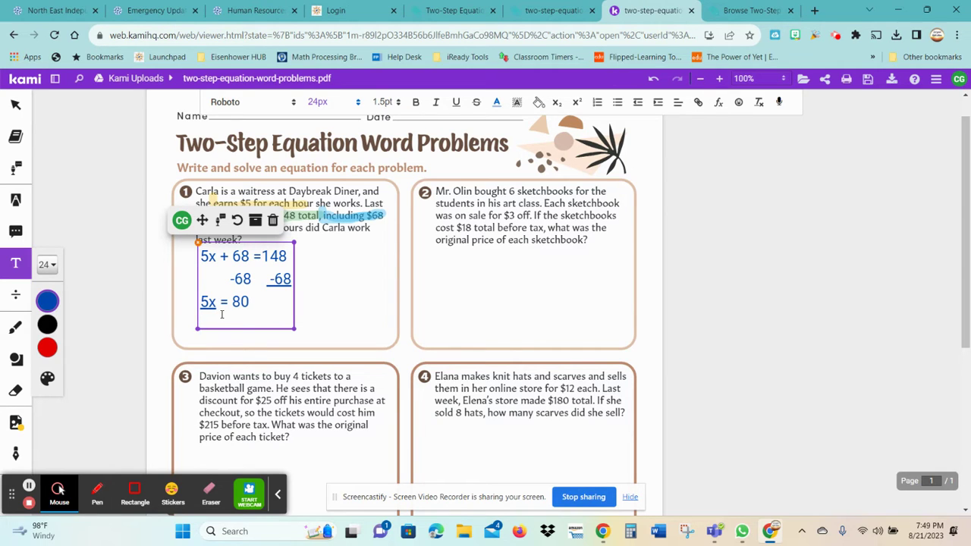
pyautogui.write('5')
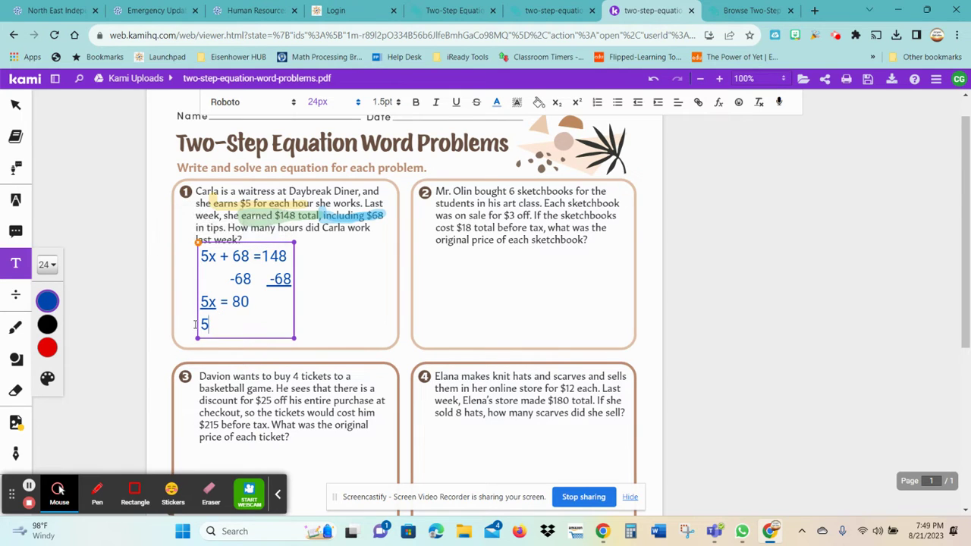
# Underline the 80 and put 5 under it to divide both sides
pyautogui.doubleClick(238, 302)
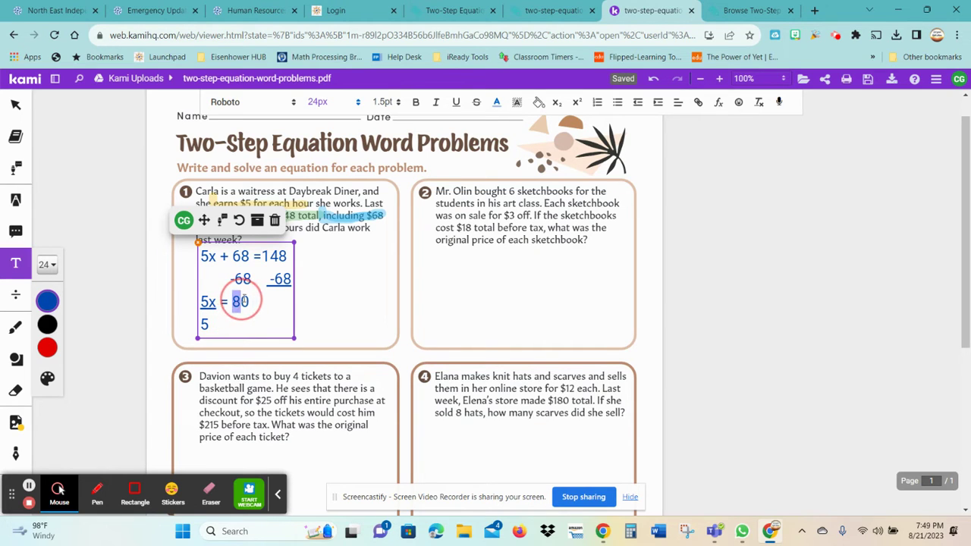
pyautogui.click(458, 104)
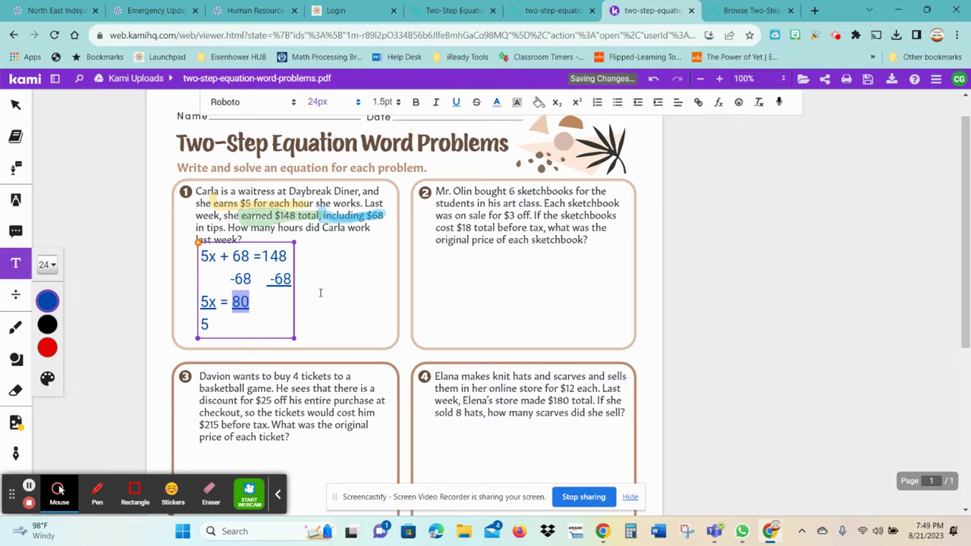
pyautogui.click(245, 323)
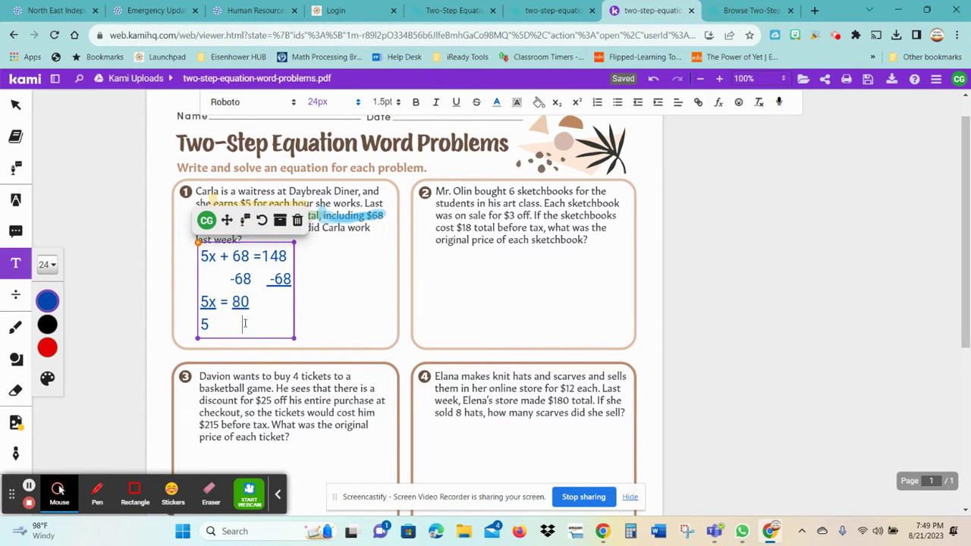
pyautogui.write('5')
# Add the final answer line 'x = 16 hours' and deselect the text box
pyautogui.press('Return')
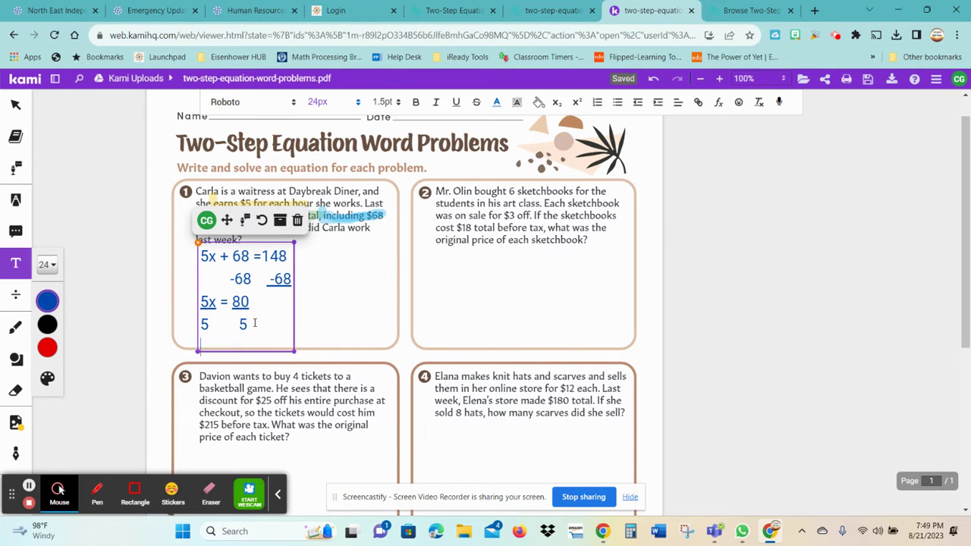
pyautogui.write('x')
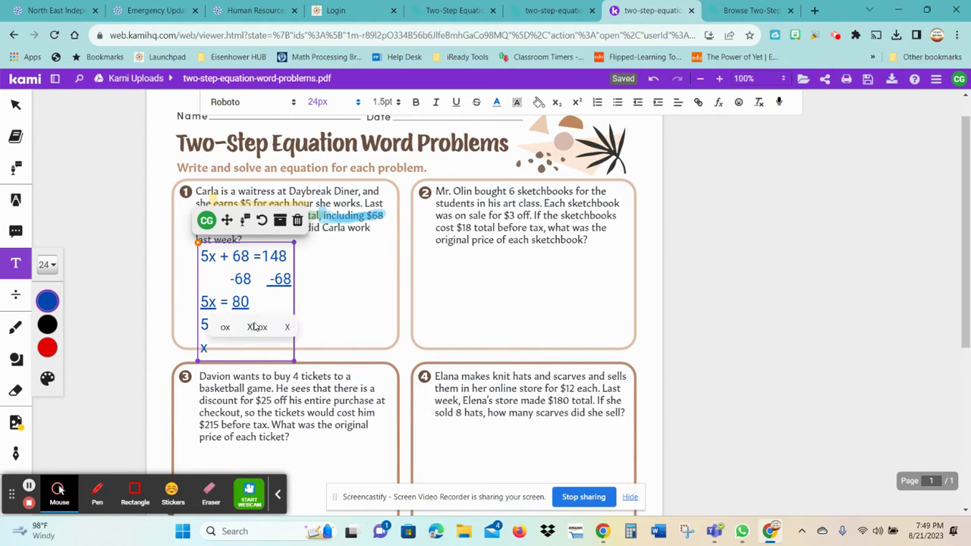
pyautogui.write(' =')
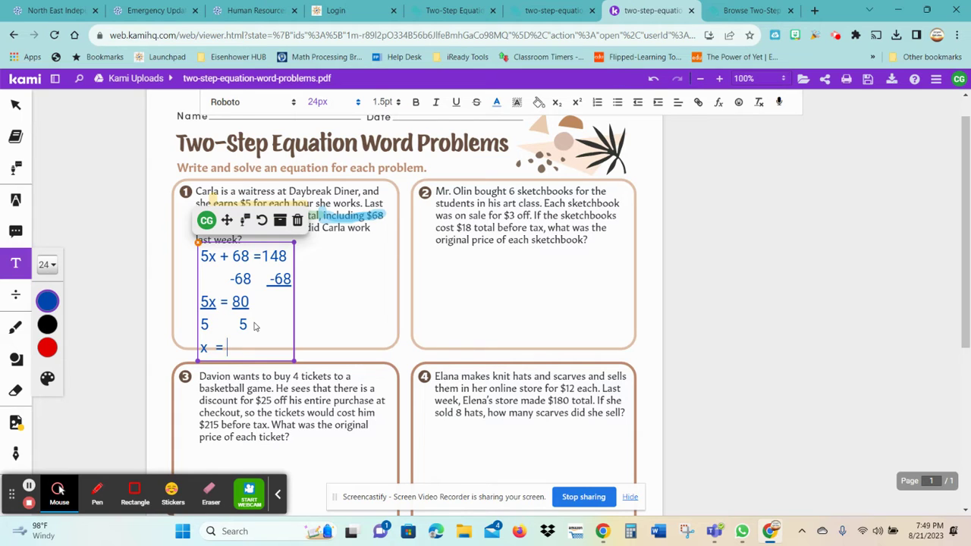
pyautogui.write('16')
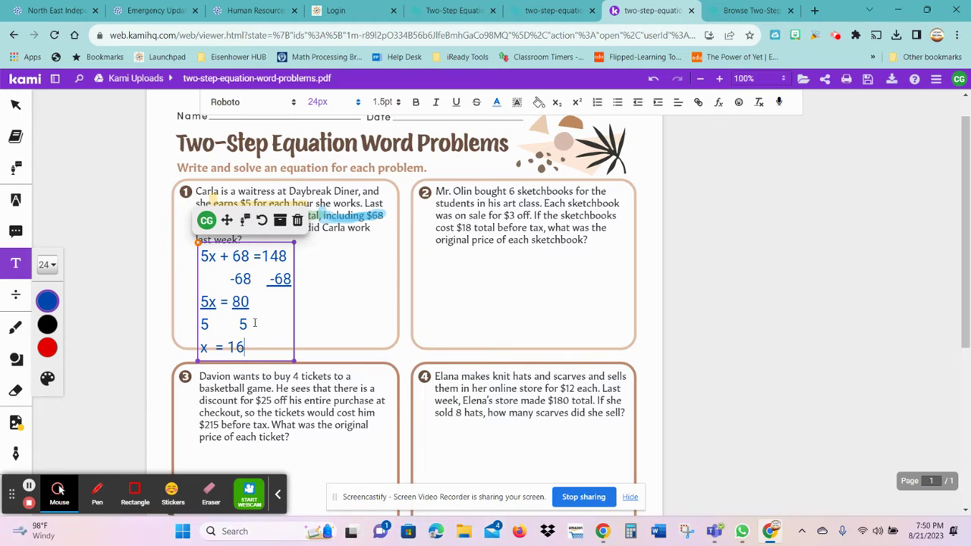
pyautogui.write(' hours')
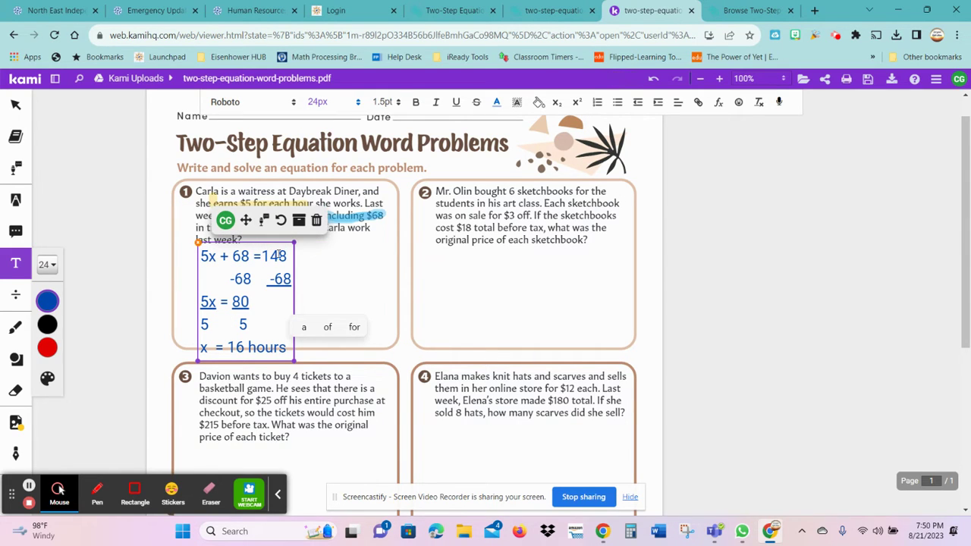
pyautogui.click(434, 257)
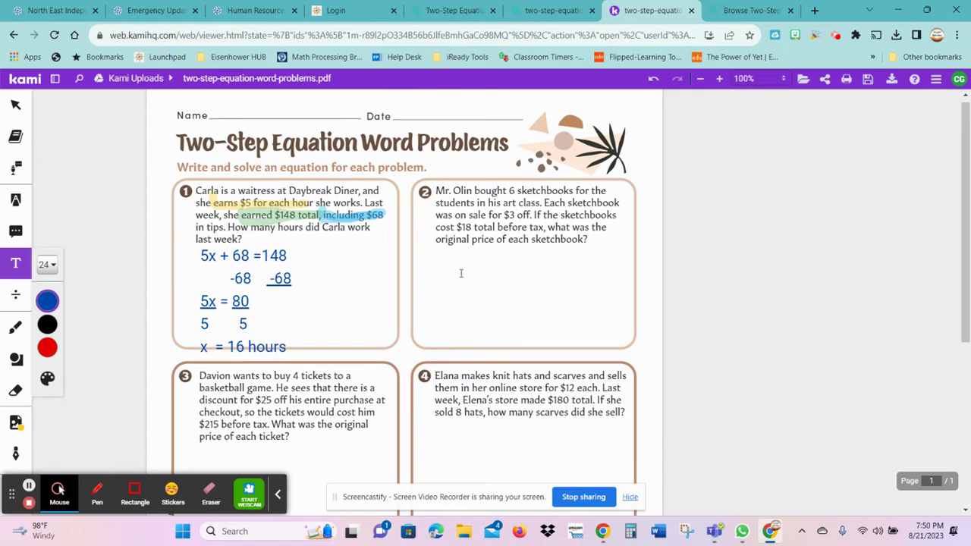